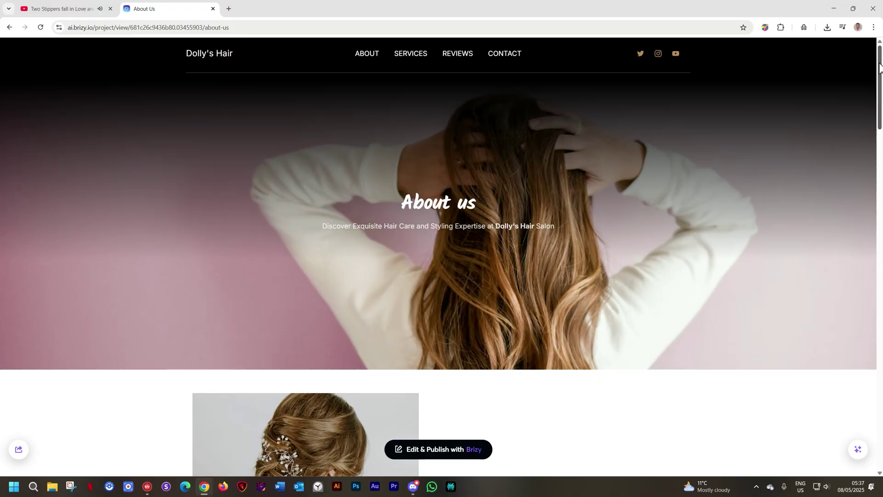
Enter the business name, choose Audio Editing as the industry, and build the website
{"action": "scroll", "coordinate": [878, 121], "scroll_direction": "down", "scroll_amount": 5}
{"action": "scroll", "coordinate": [878, 120], "scroll_direction": "down", "scroll_amount": 5}
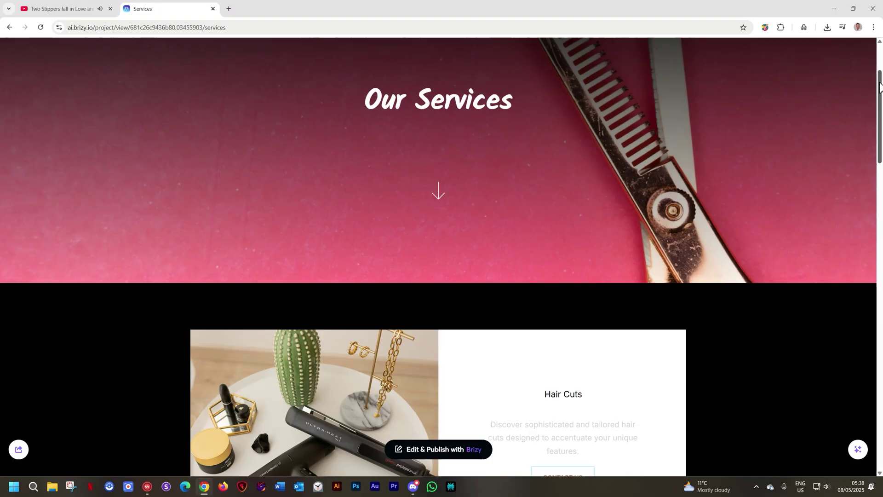
{"action": "scroll", "coordinate": [880, 86], "scroll_direction": "down", "scroll_amount": 12}
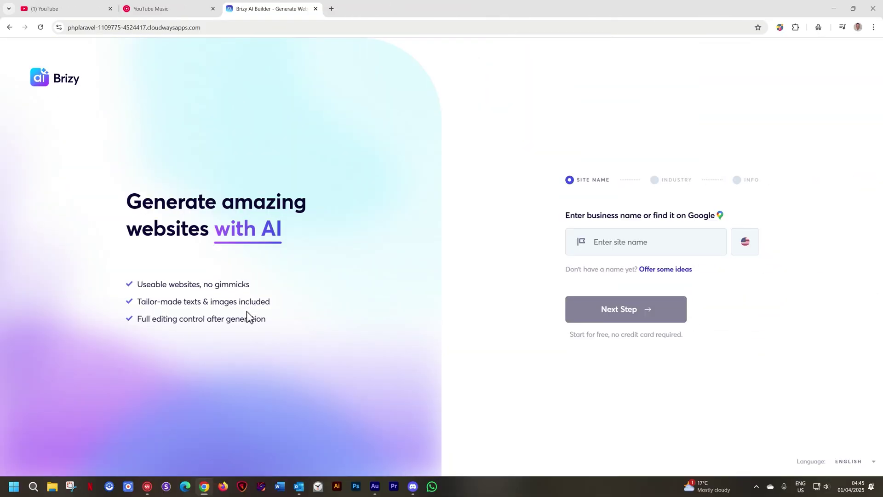
{"action": "left_click", "coordinate": [651, 243]}
{"action": "type", "text": "Ronel's Place"}
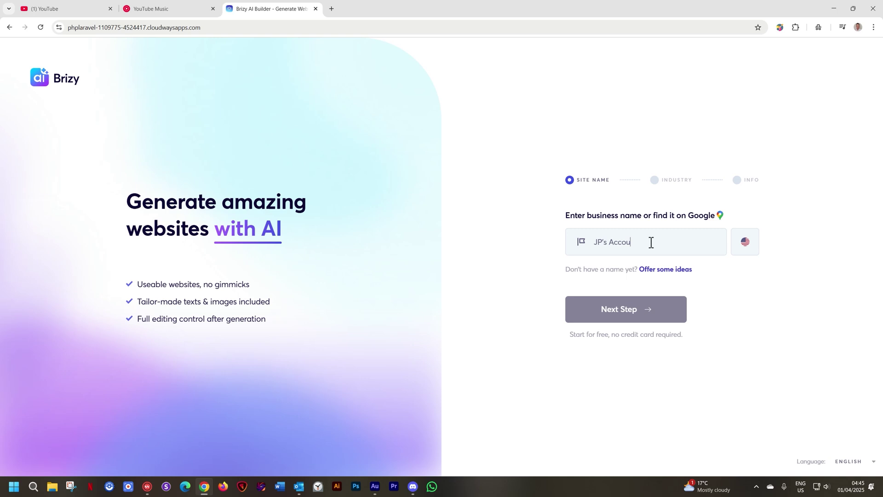
{"action": "left_click", "coordinate": [652, 317]}
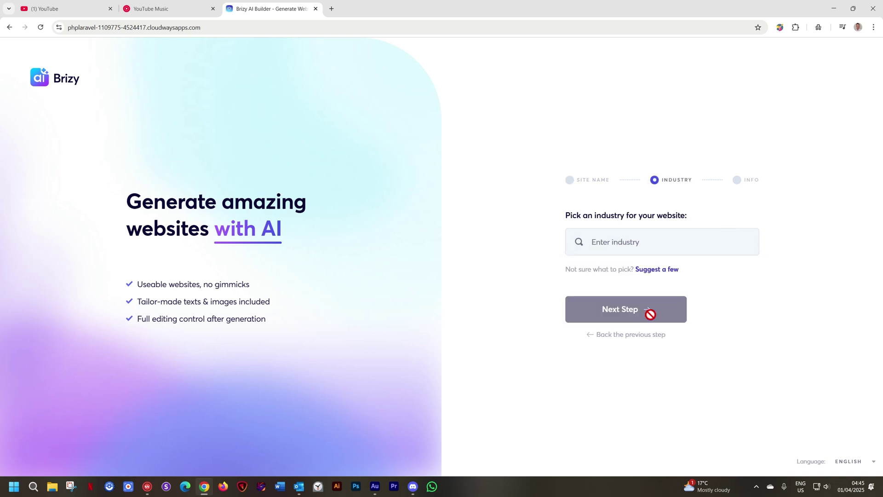
{"action": "left_click", "coordinate": [602, 242]}
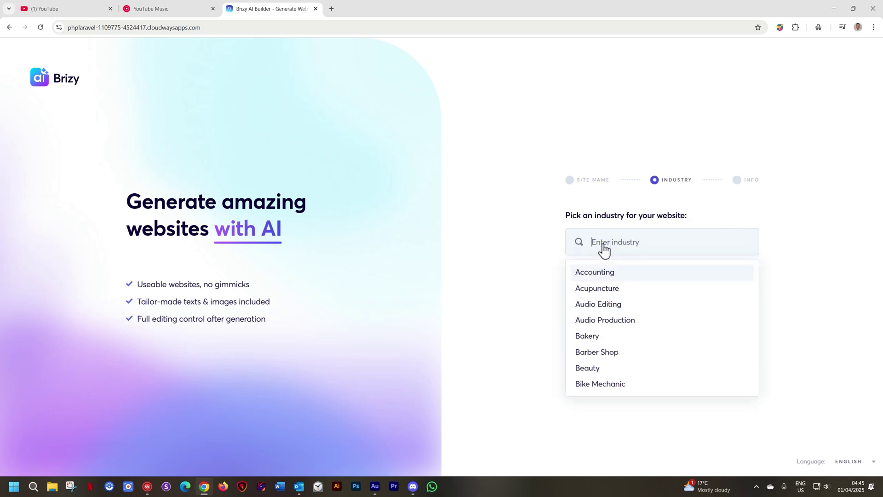
{"action": "left_click", "coordinate": [605, 305]}
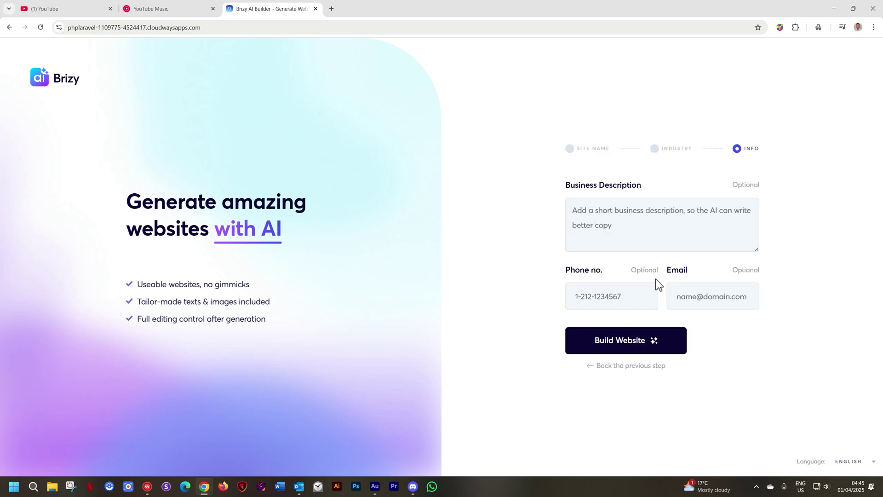
{"action": "left_click", "coordinate": [636, 348]}
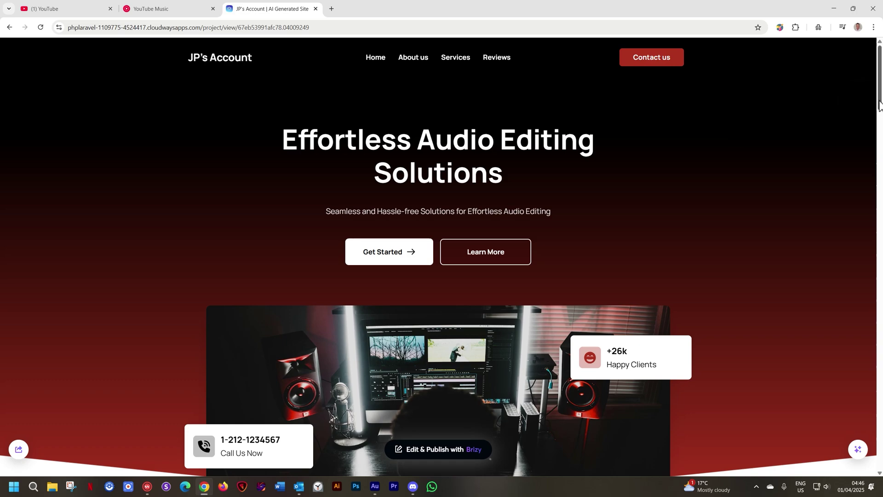
{"action": "left_click_drag", "start_coordinate": [881, 105], "coordinate": [879, 68]}
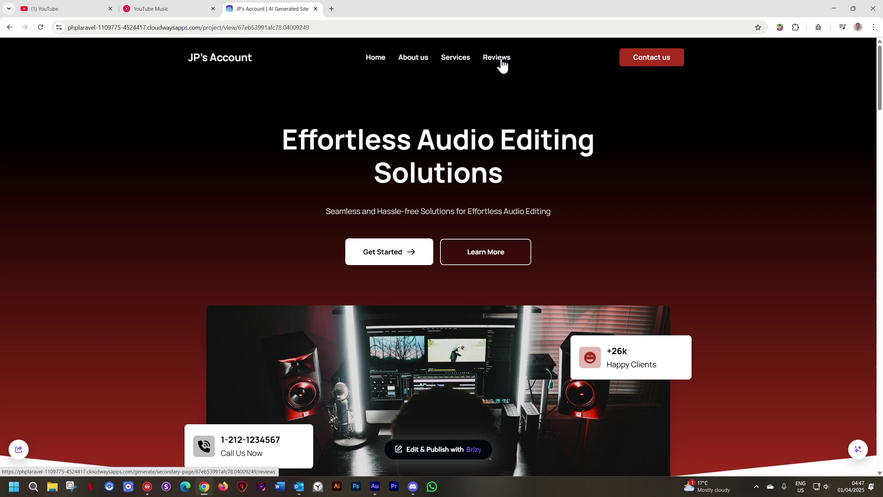
Go to the About us page and scroll through its Sound Mixing section
{"action": "left_click", "coordinate": [419, 64]}
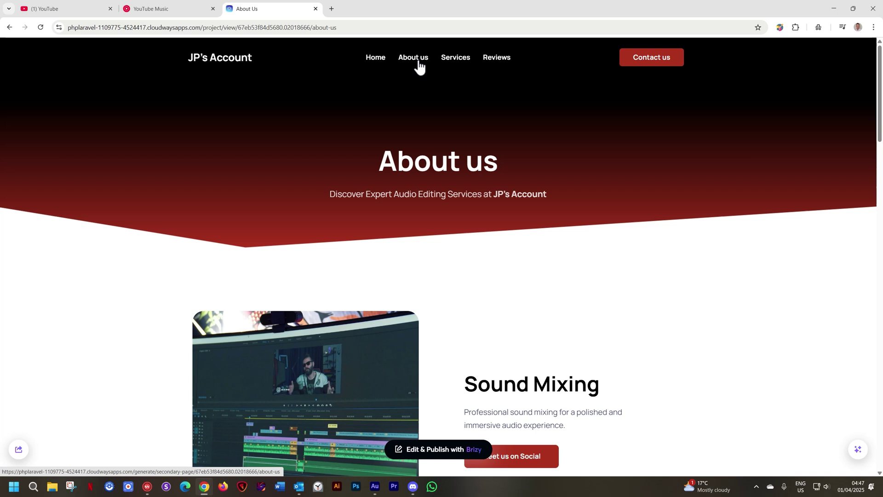
{"action": "scroll", "coordinate": [438, 81], "scroll_direction": "down", "scroll_amount": 10}
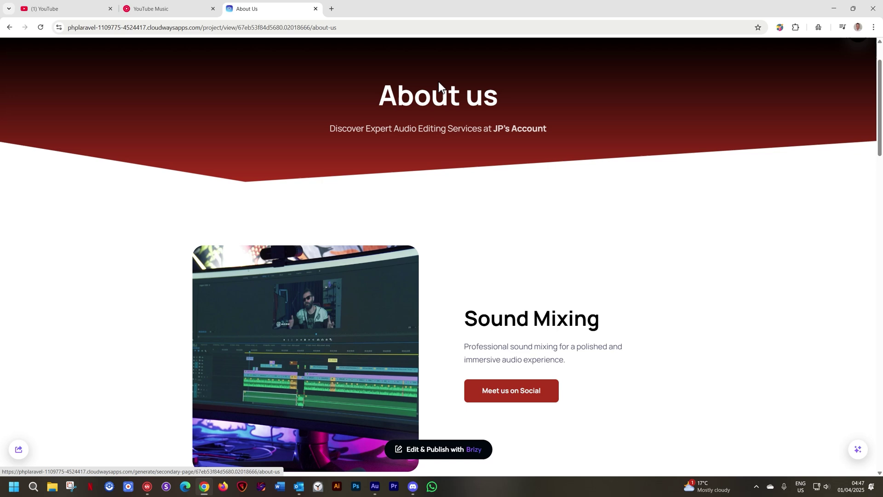
{"action": "scroll", "coordinate": [438, 81], "scroll_direction": "up", "scroll_amount": 9}
{"action": "scroll", "coordinate": [439, 83], "scroll_direction": "up", "scroll_amount": 1}
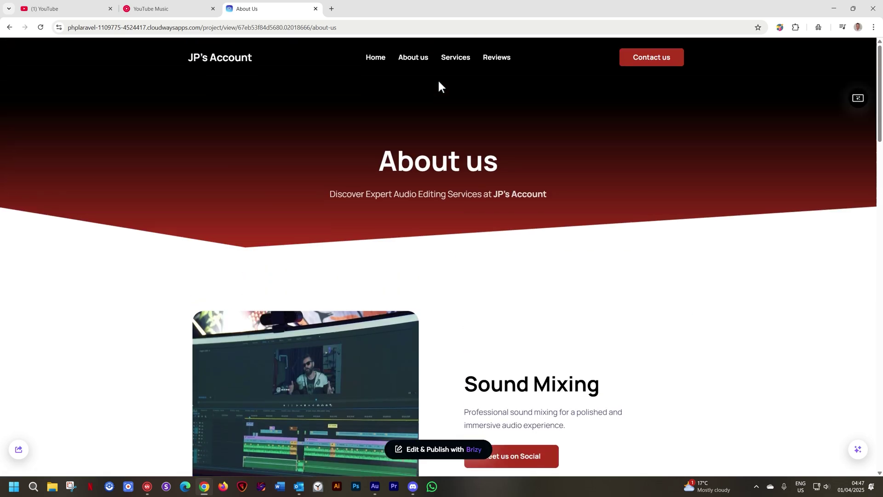
Go to the Services page and browse 'Our Services' and 'Make Your Workflow Faster'
{"action": "left_click", "coordinate": [460, 65]}
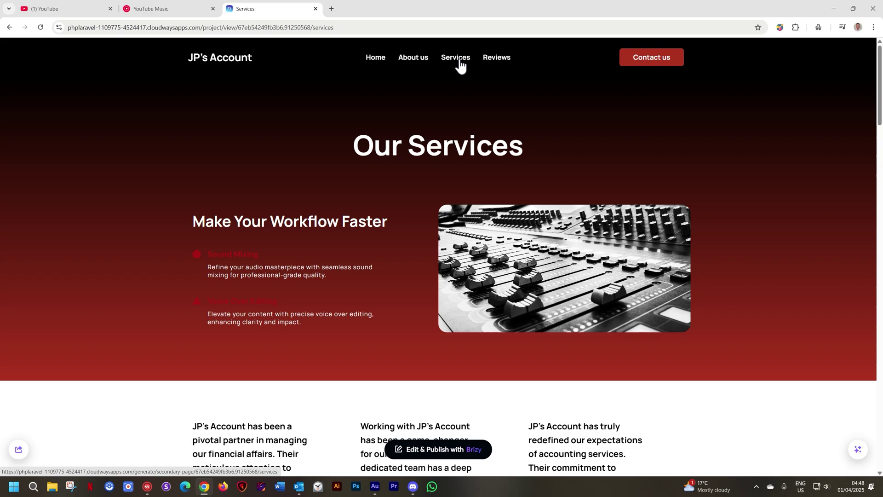
{"action": "scroll", "coordinate": [543, 189], "scroll_direction": "down", "scroll_amount": 10}
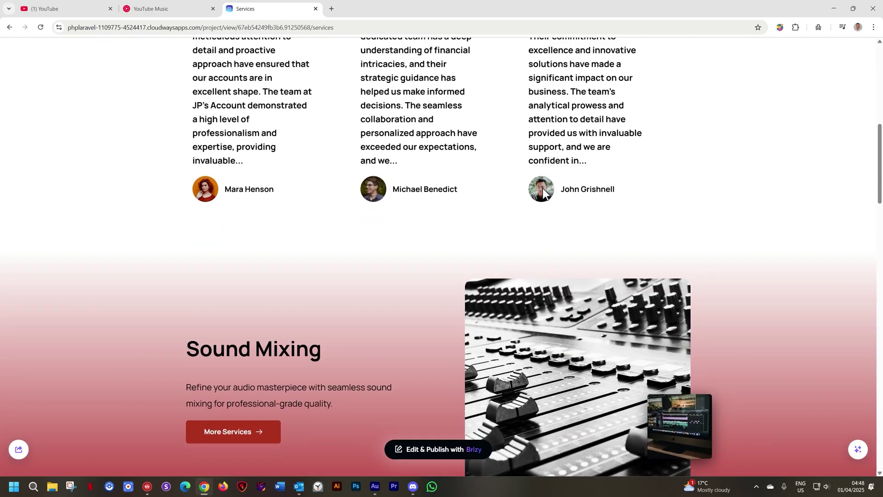
{"action": "scroll", "coordinate": [543, 188], "scroll_direction": "down", "scroll_amount": 8}
{"action": "scroll", "coordinate": [542, 194], "scroll_direction": "up", "scroll_amount": 14}
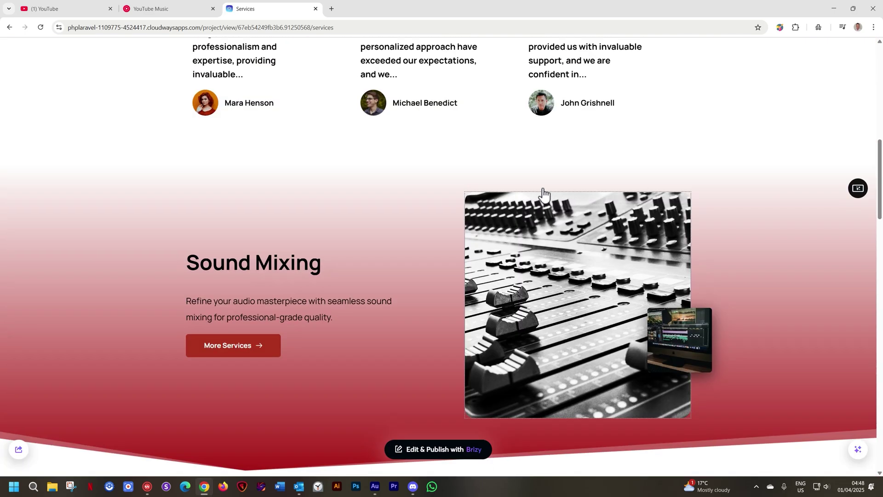
{"action": "scroll", "coordinate": [544, 195], "scroll_direction": "up", "scroll_amount": 4}
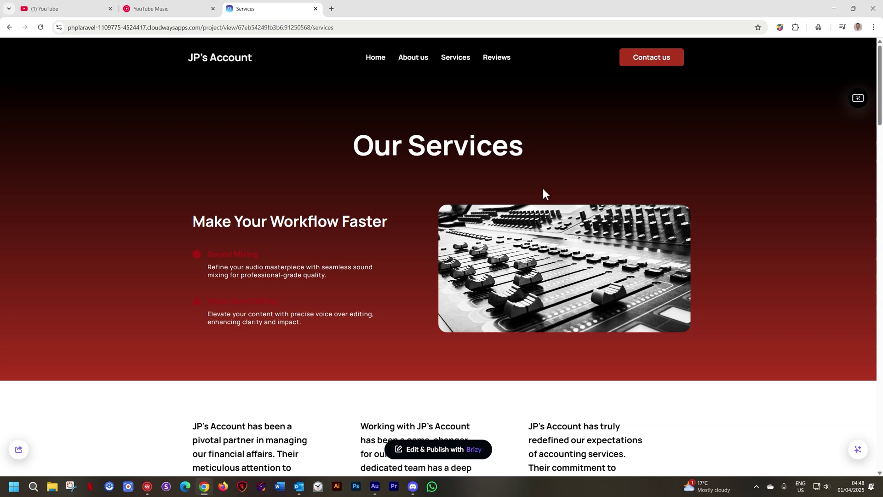
Regenerate the site's Colors, swapping the red scheme for orange with teal accents
{"action": "left_click", "coordinate": [858, 449]}
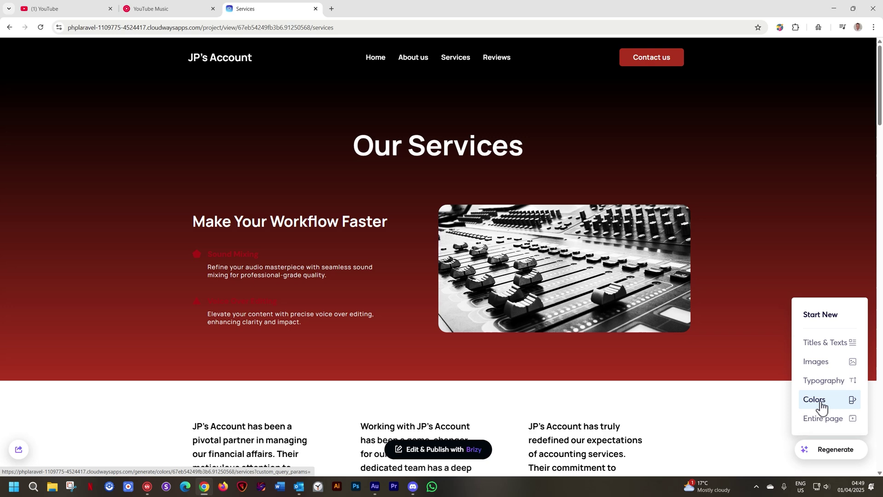
{"action": "left_click", "coordinate": [819, 403]}
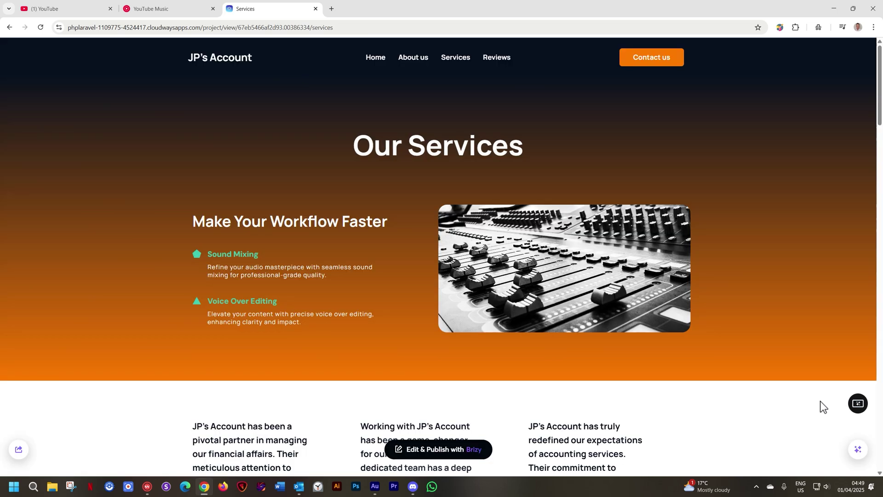
{"action": "scroll", "coordinate": [821, 402], "scroll_direction": "down", "scroll_amount": 20}
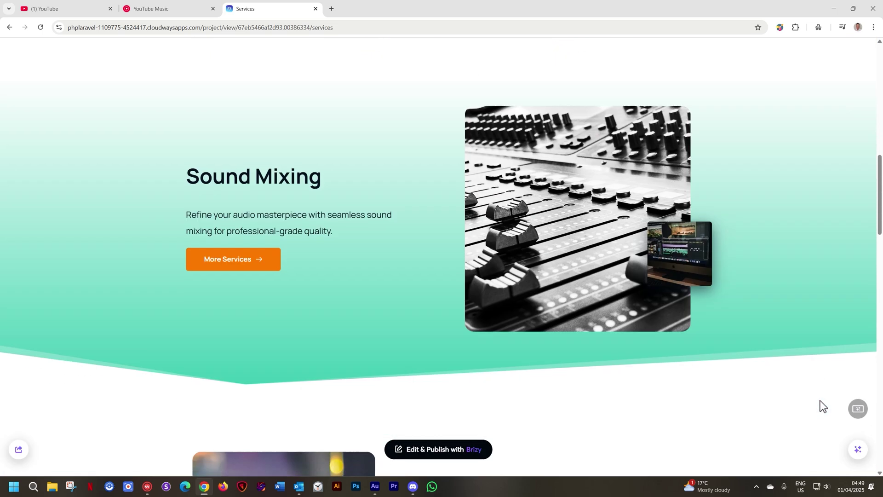
{"action": "scroll", "coordinate": [821, 401], "scroll_direction": "up", "scroll_amount": 20}
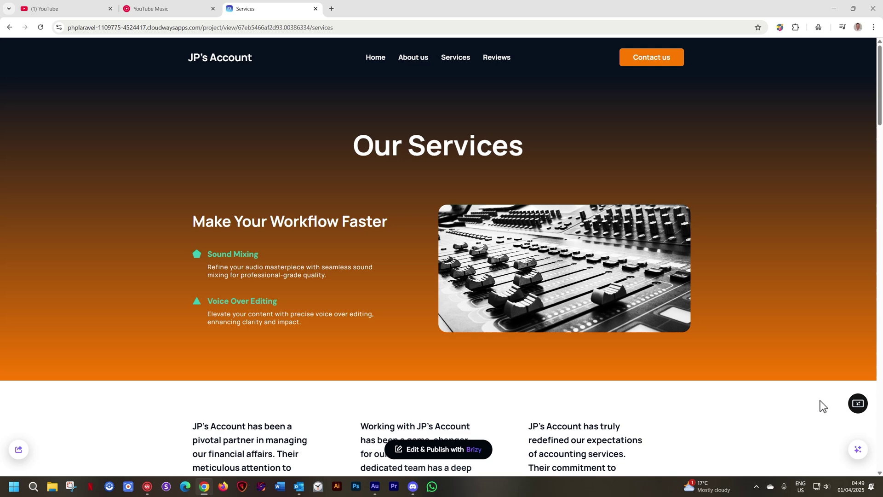
Return to the About us page and review the regeneration options
{"action": "left_click", "coordinate": [416, 64]}
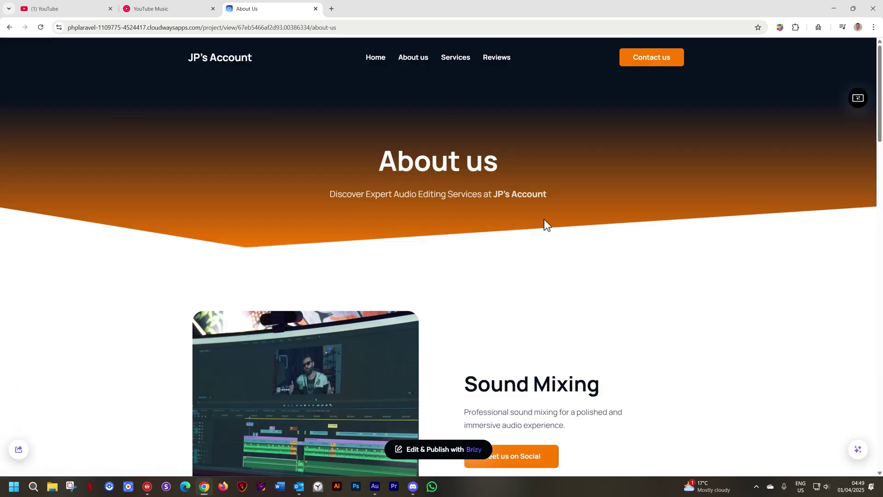
{"action": "left_click", "coordinate": [858, 450]}
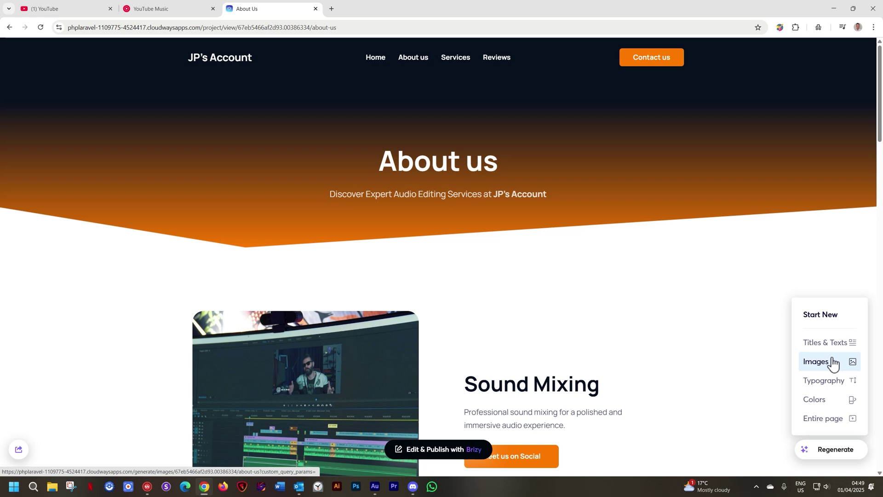
{"action": "scroll", "coordinate": [712, 150], "scroll_direction": "down", "scroll_amount": 2}
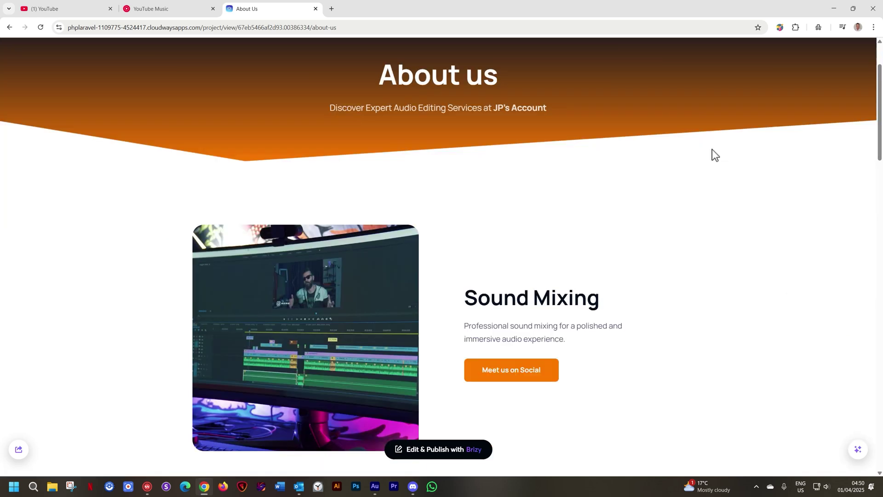
{"action": "scroll", "coordinate": [712, 149], "scroll_direction": "up", "scroll_amount": 2}
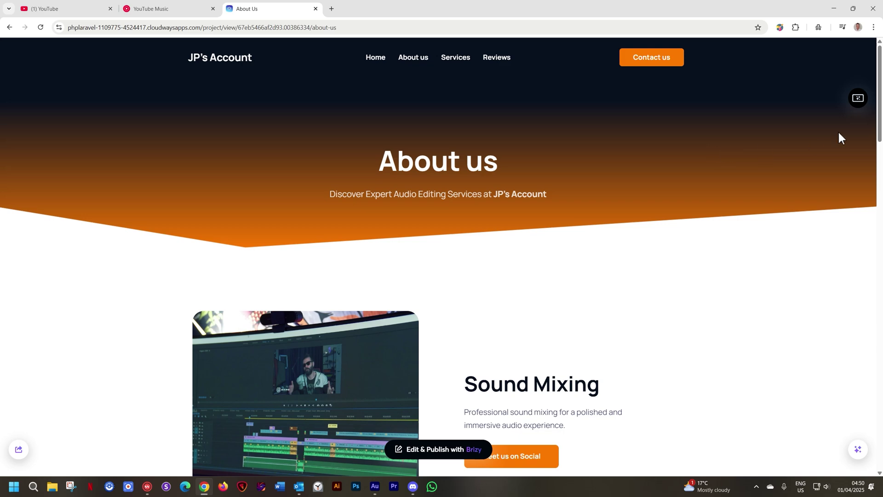
{"action": "mouse_move", "coordinate": [857, 105]}
{"action": "scroll", "coordinate": [473, 216], "scroll_direction": "down", "scroll_amount": 5}
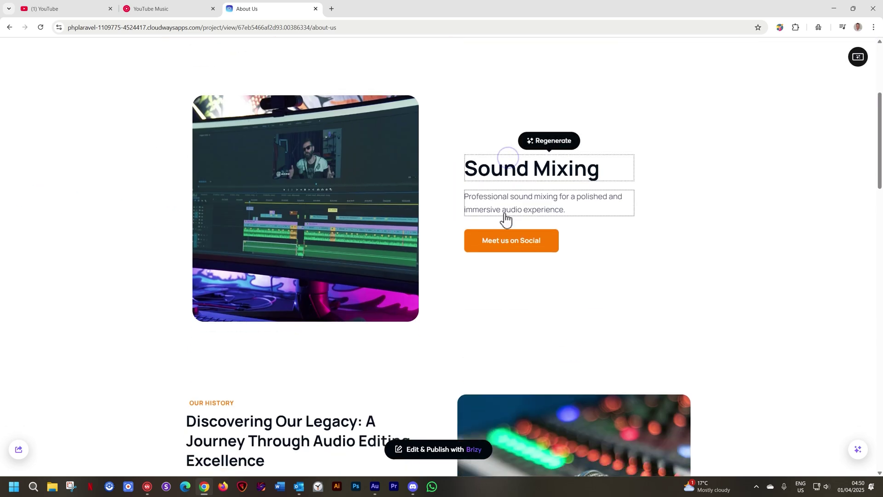
Regenerate the Sound Mixing image into an orange audio-waveform picture
{"action": "left_click", "coordinate": [509, 245]}
{"action": "mouse_move", "coordinate": [393, 187]}
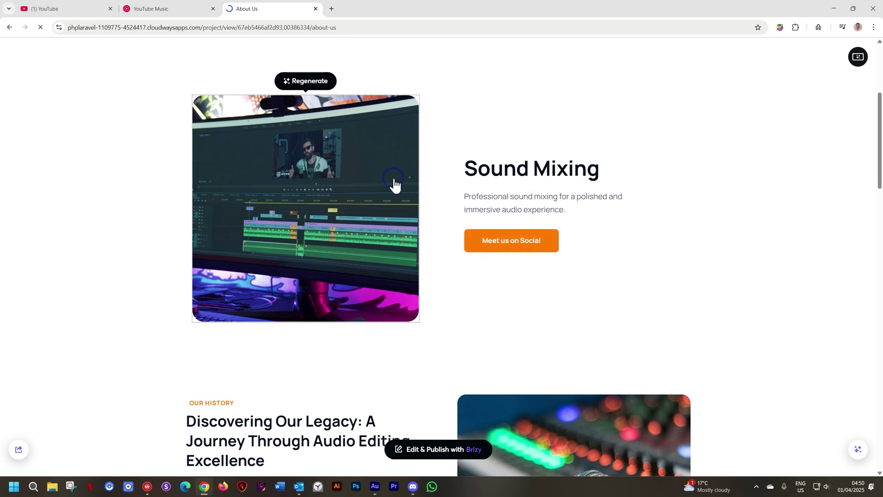
{"action": "left_click", "coordinate": [302, 88]}
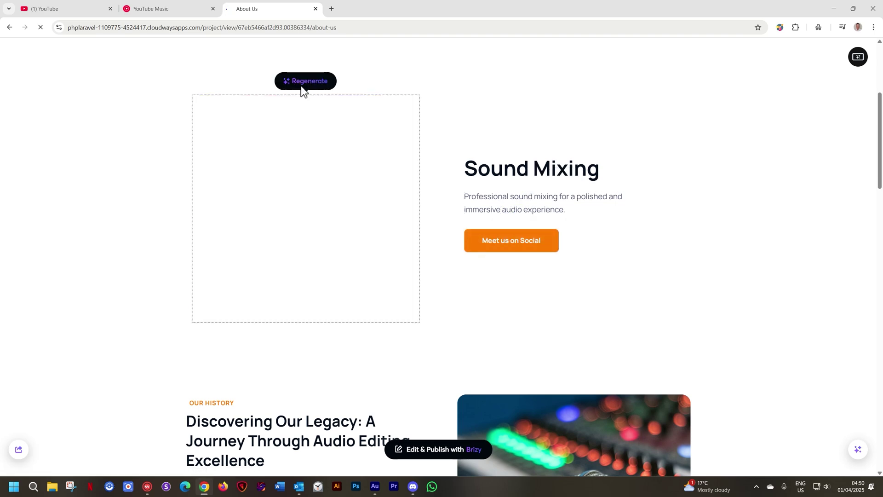
{"action": "scroll", "coordinate": [301, 90], "scroll_direction": "down", "scroll_amount": 5}
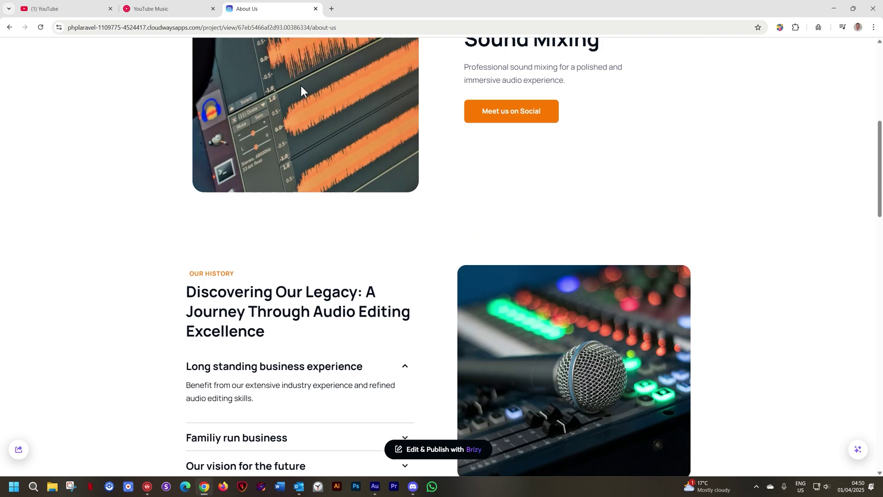
{"action": "scroll", "coordinate": [301, 92], "scroll_direction": "down", "scroll_amount": 5}
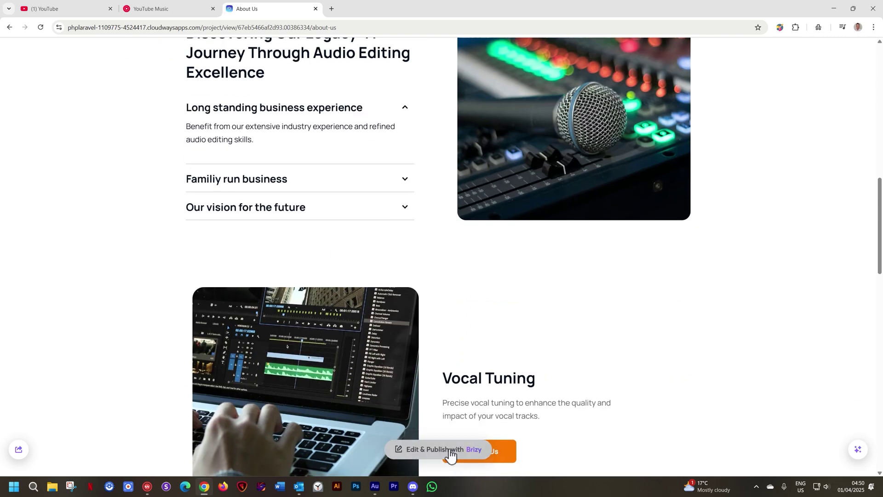
Launch the site in the Brizy Cloud editor via Edit & Publish and browse its pages
{"action": "left_click", "coordinate": [450, 455]}
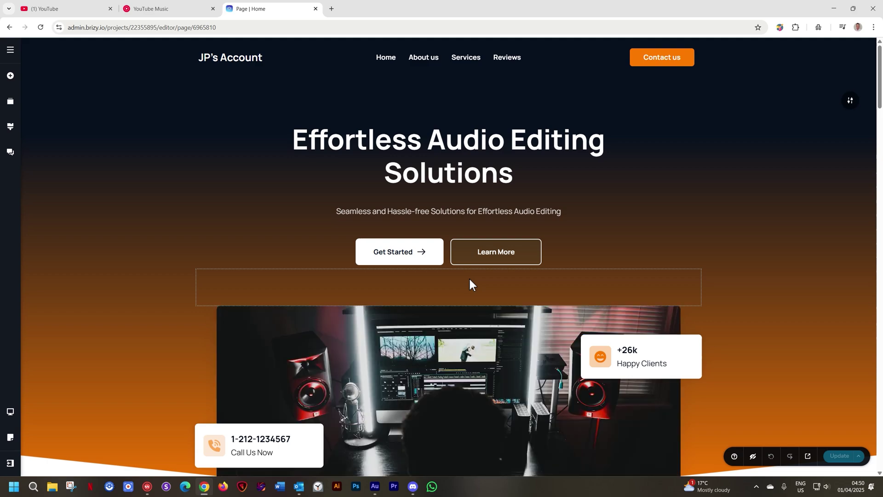
{"action": "scroll", "coordinate": [469, 277], "scroll_direction": "down", "scroll_amount": 12}
{"action": "scroll", "coordinate": [466, 275], "scroll_direction": "down", "scroll_amount": 15}
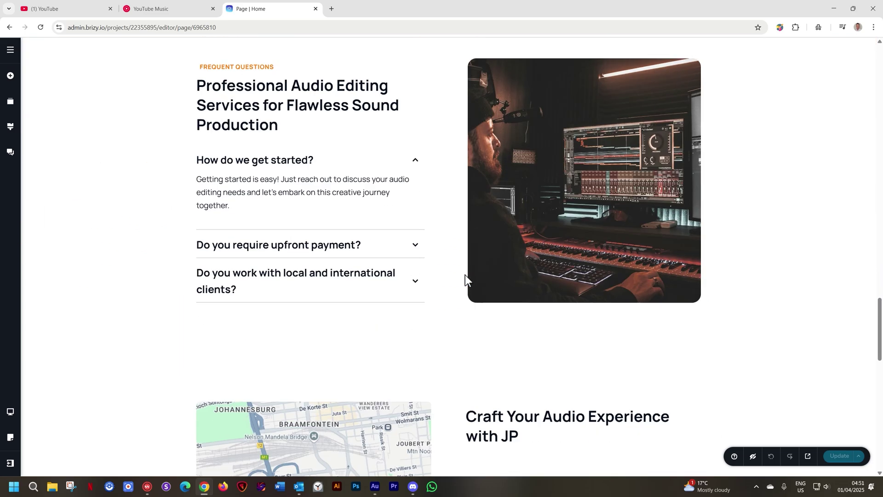
{"action": "scroll", "coordinate": [465, 274], "scroll_direction": "up", "scroll_amount": 15}
{"action": "scroll", "coordinate": [465, 274], "scroll_direction": "up", "scroll_amount": 6}
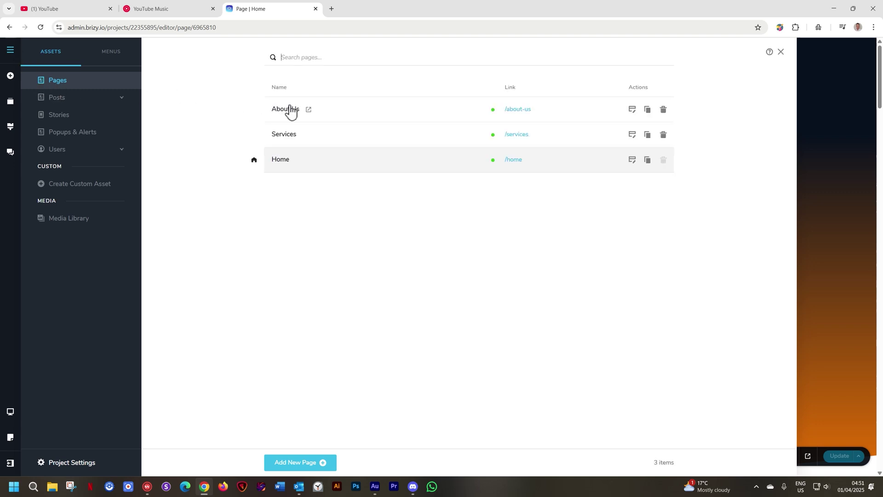
Close the Pages list and select the navigation menu and hero heading on Home
{"action": "left_click", "coordinate": [288, 169]}
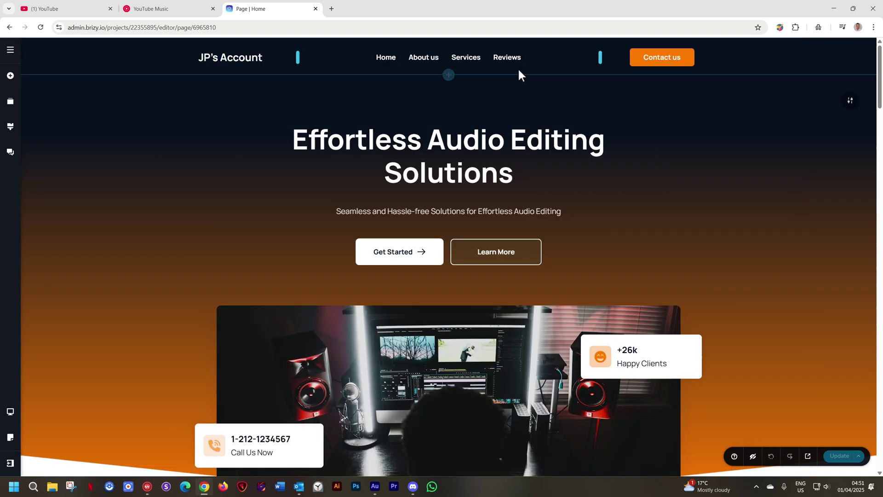
{"action": "left_click", "coordinate": [541, 61]}
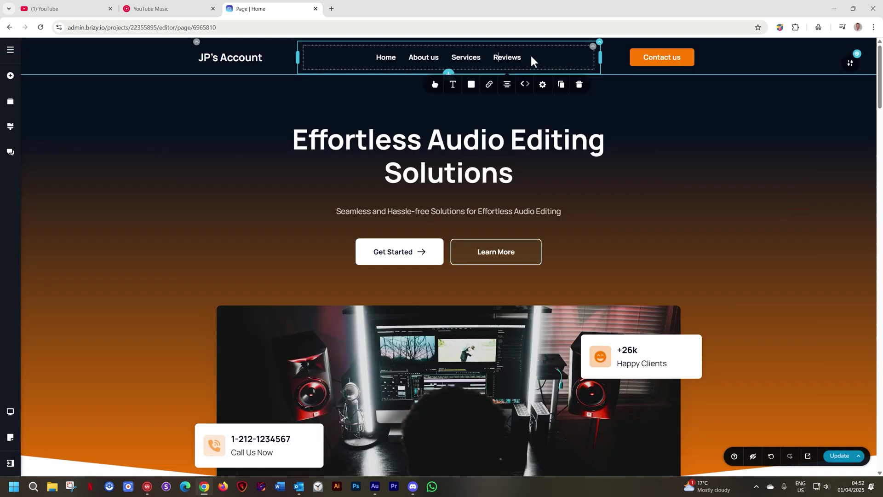
{"action": "left_click", "coordinate": [626, 156]}
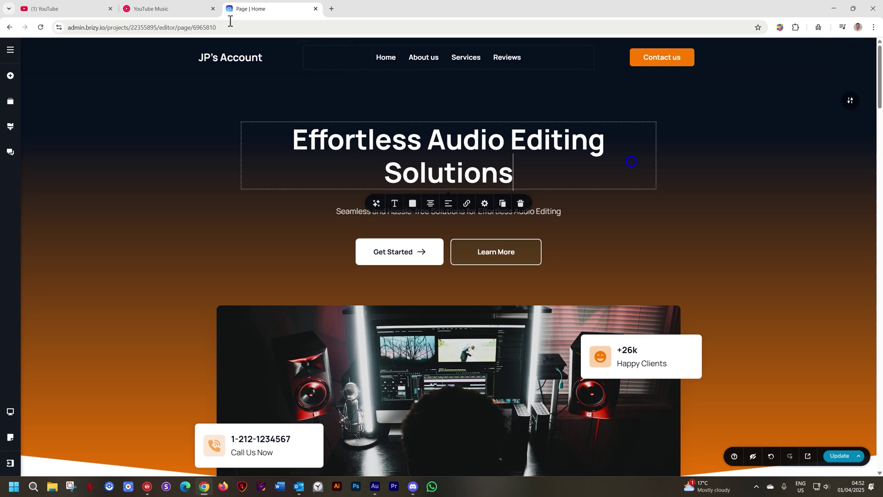
{"action": "left_click", "coordinate": [462, 57]}
Open the Menus manager and expand the Menu Name dropdown listing About Us, Home, Services
{"action": "left_click", "coordinate": [10, 51]}
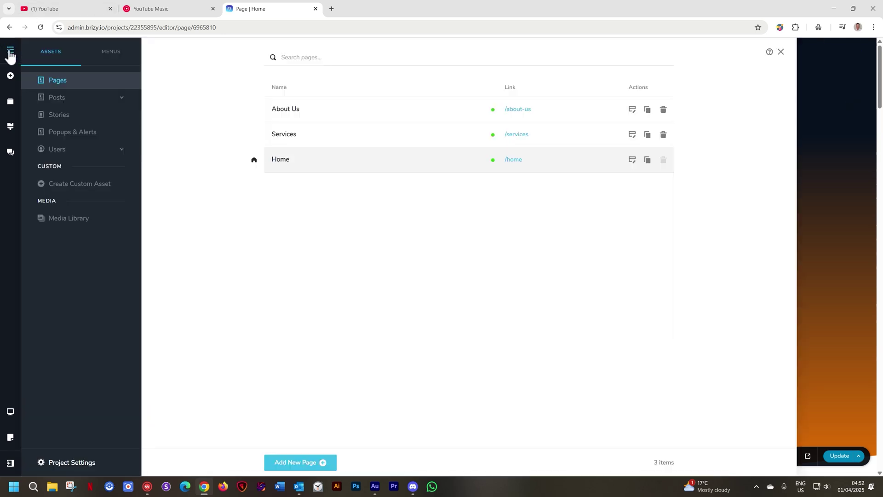
{"action": "left_click", "coordinate": [118, 54]}
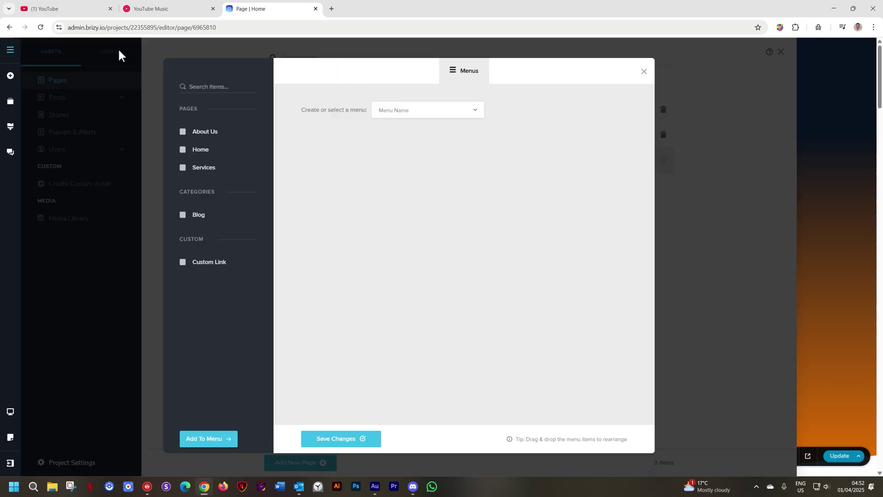
{"action": "left_click", "coordinate": [478, 112]}
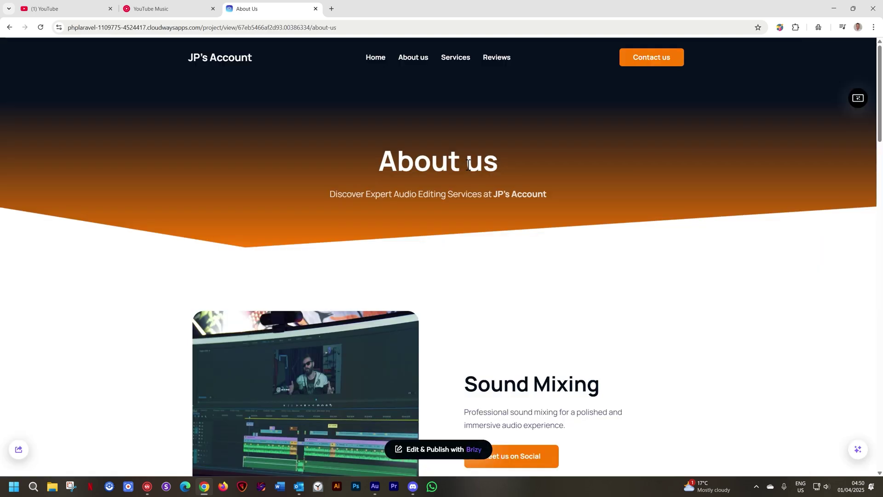
Select the Sound Mixing heading, text, button and image, then regenerate the image
{"action": "scroll", "coordinate": [473, 215], "scroll_direction": "down", "scroll_amount": 5}
{"action": "left_click", "coordinate": [508, 157]}
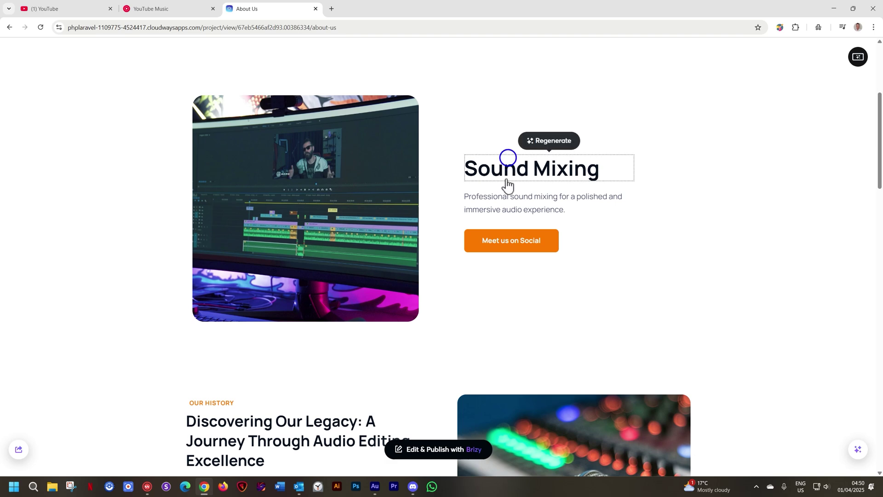
{"action": "left_click", "coordinate": [506, 211]}
{"action": "left_click", "coordinate": [508, 242]}
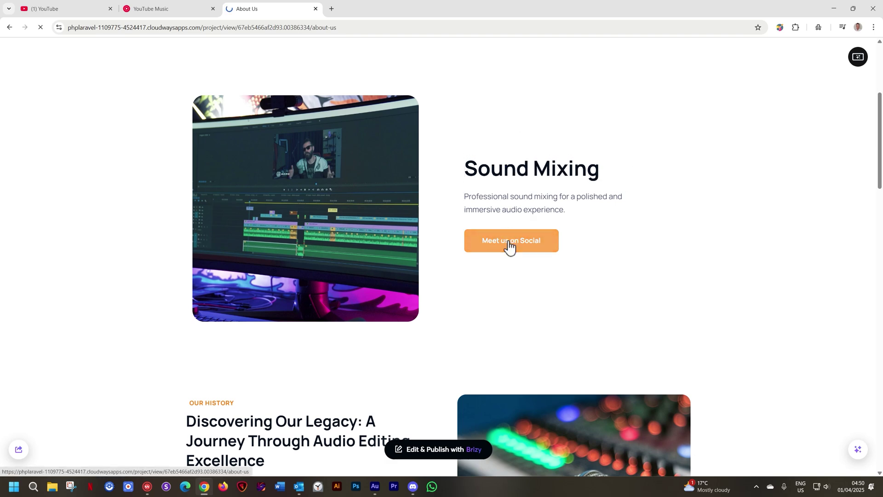
{"action": "left_click", "coordinate": [395, 184]}
{"action": "left_click", "coordinate": [301, 84]}
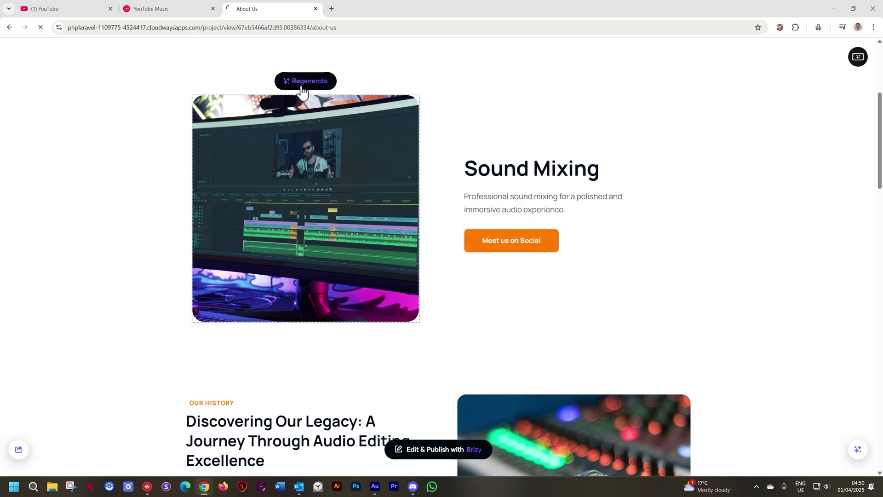